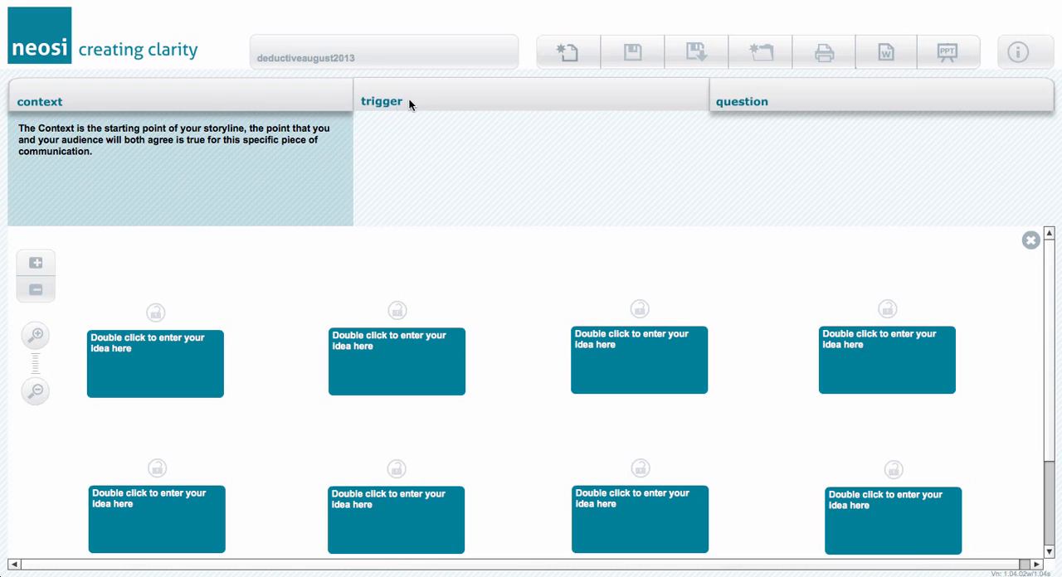
Expand the Trigger and Question sections, delete the Question's placeholder text, and collapse the storyline introduction.
{"action": "left_click", "coordinate": [422, 97]}
{"action": "left_click", "coordinate": [803, 94]}
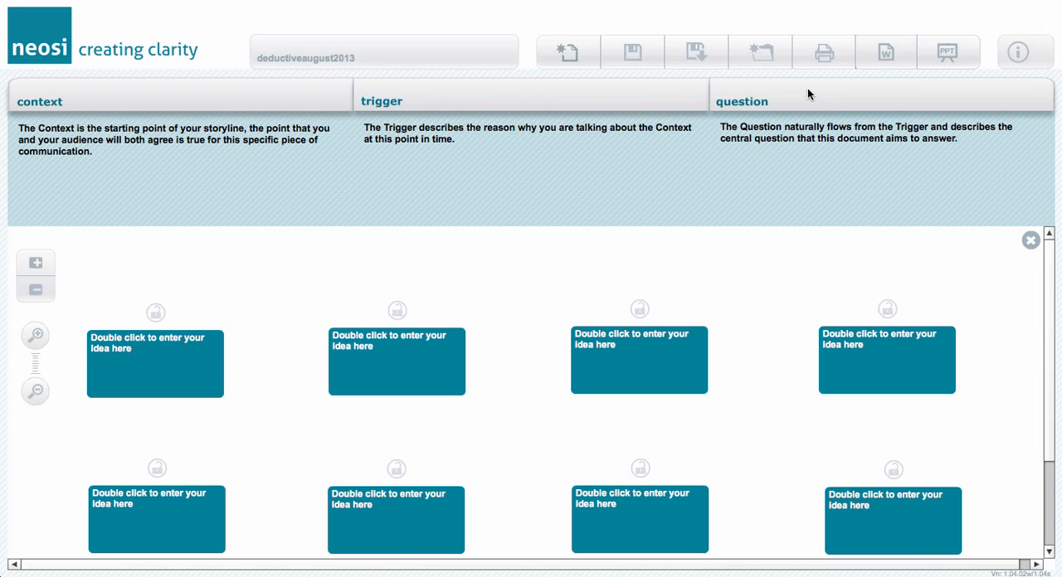
{"action": "left_click", "coordinate": [820, 163]}
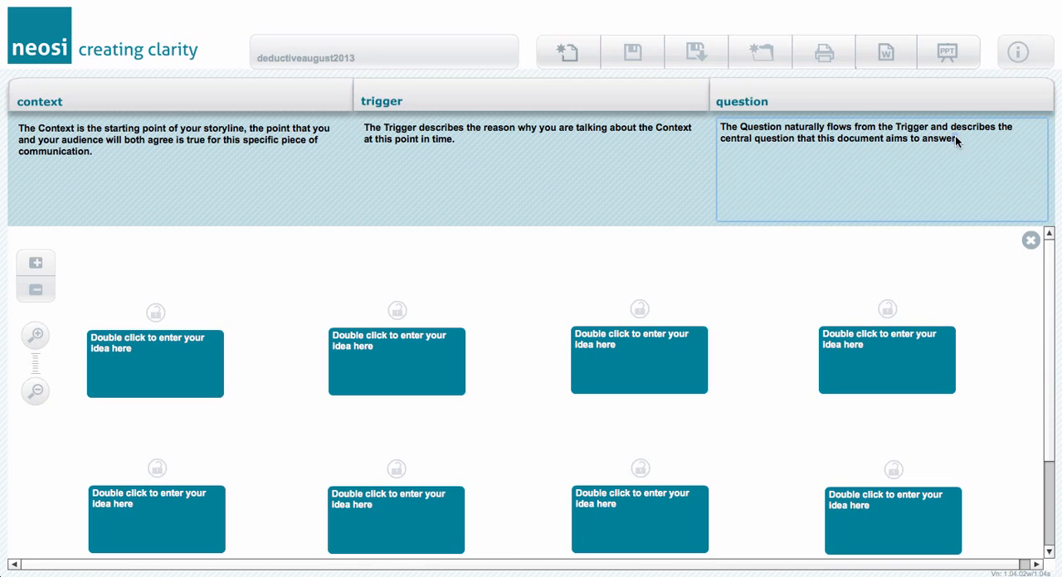
{"action": "left_click_drag", "start_coordinate": [954, 138], "coordinate": [718, 126]}
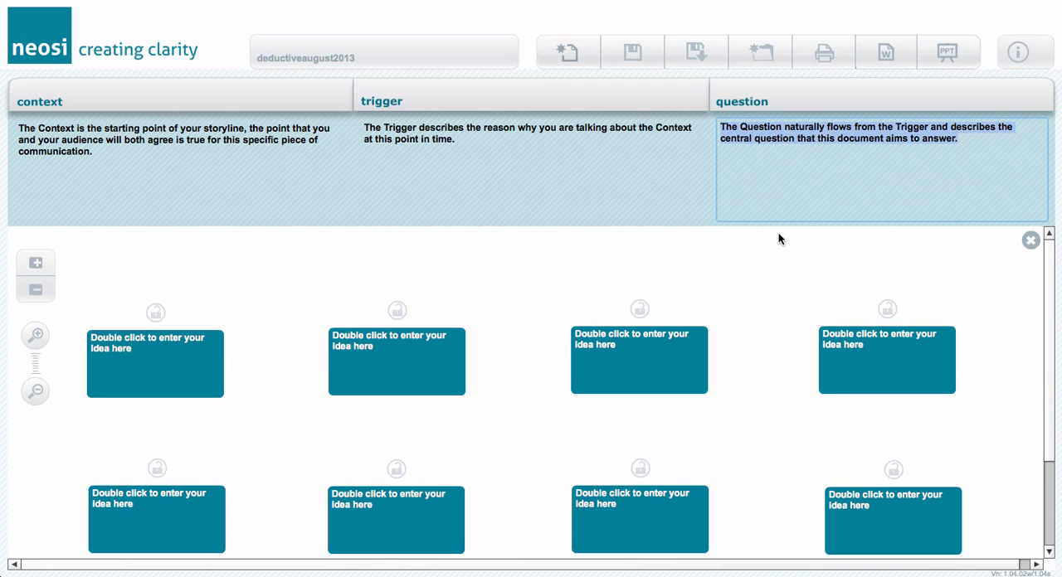
{"action": "key", "text": "BackSpace"}
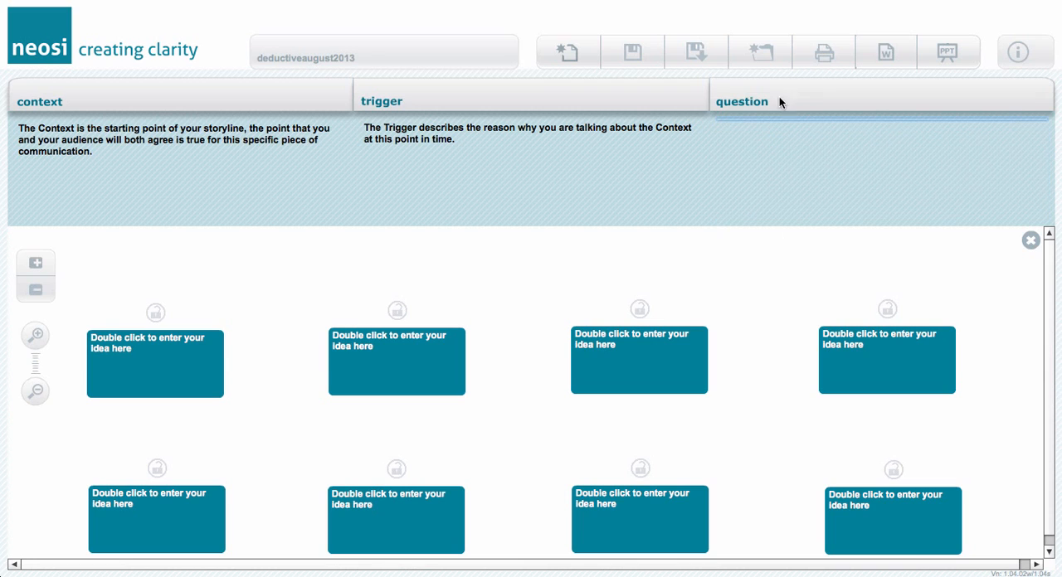
{"action": "left_click", "coordinate": [288, 101]}
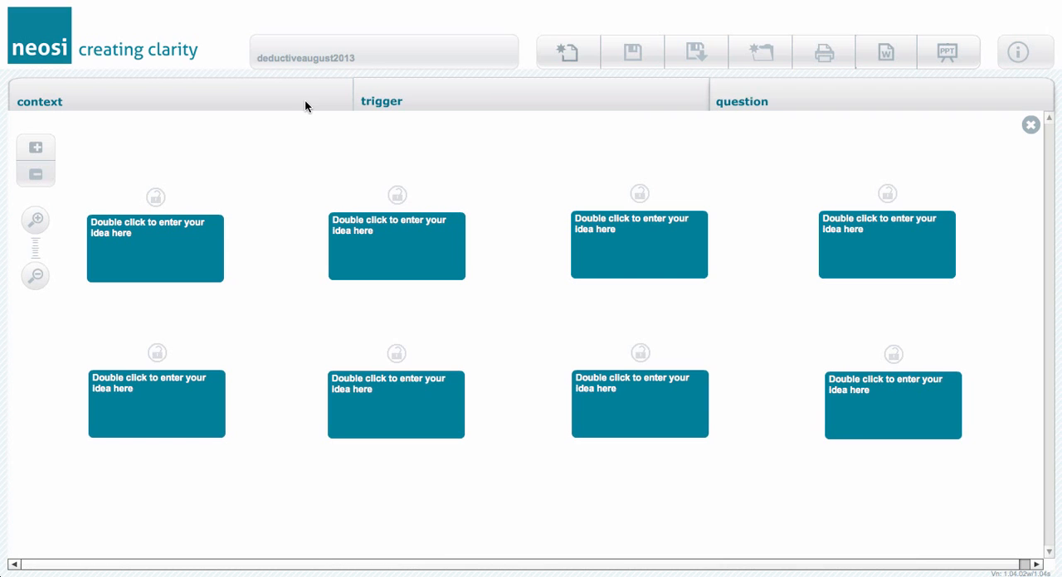
{"action": "left_click", "coordinate": [394, 408]}
{"action": "left_click", "coordinate": [583, 407]}
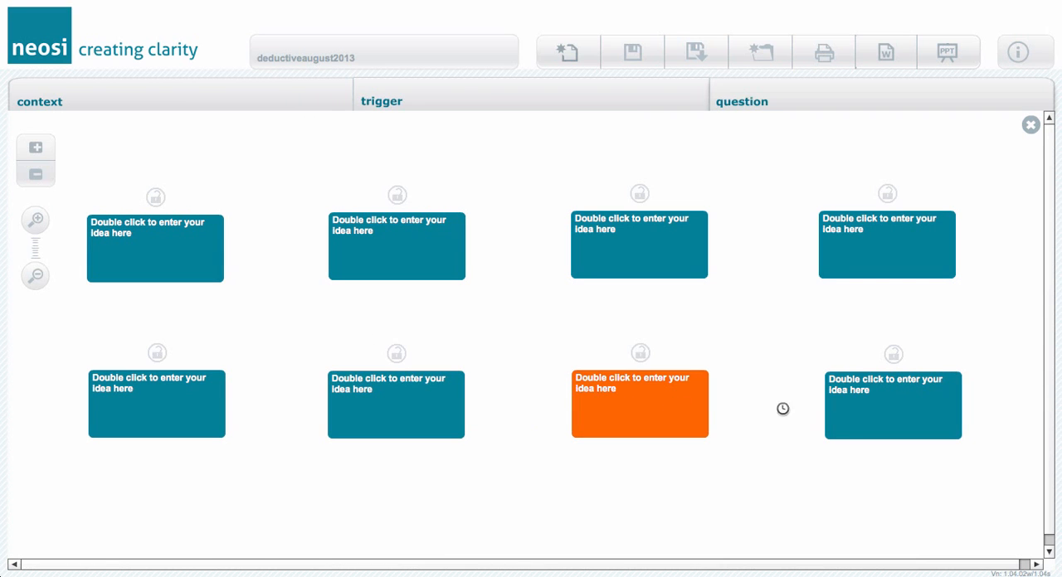
{"action": "left_click", "coordinate": [867, 408]}
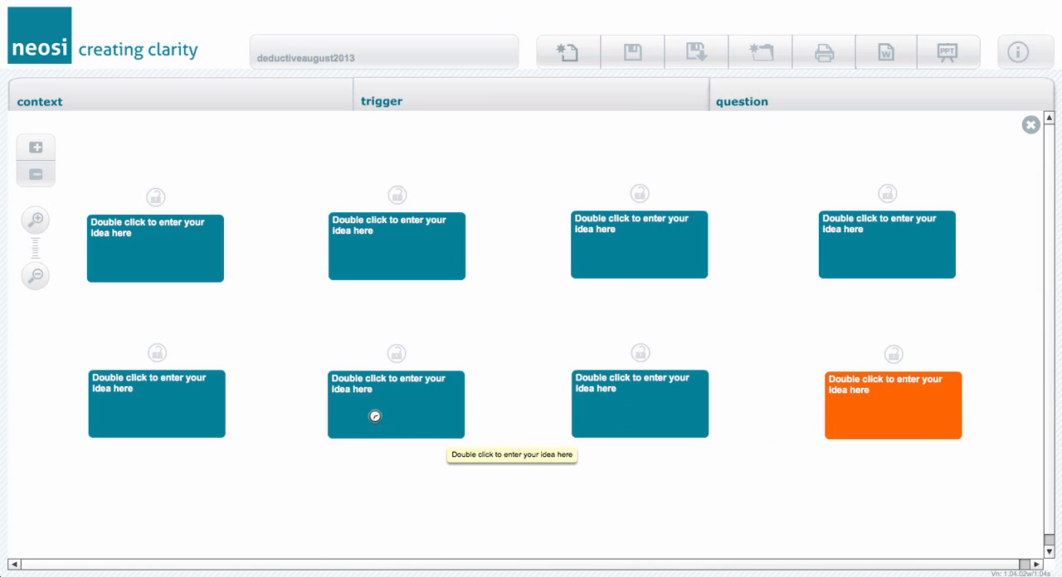
Replace the placeholder text of the second idea box in the lower row with "Statement".
{"action": "double_click", "coordinate": [371, 409]}
{"action": "left_click_drag", "start_coordinate": [384, 396], "coordinate": [323, 381]}
{"action": "type", "text": "Stat"}
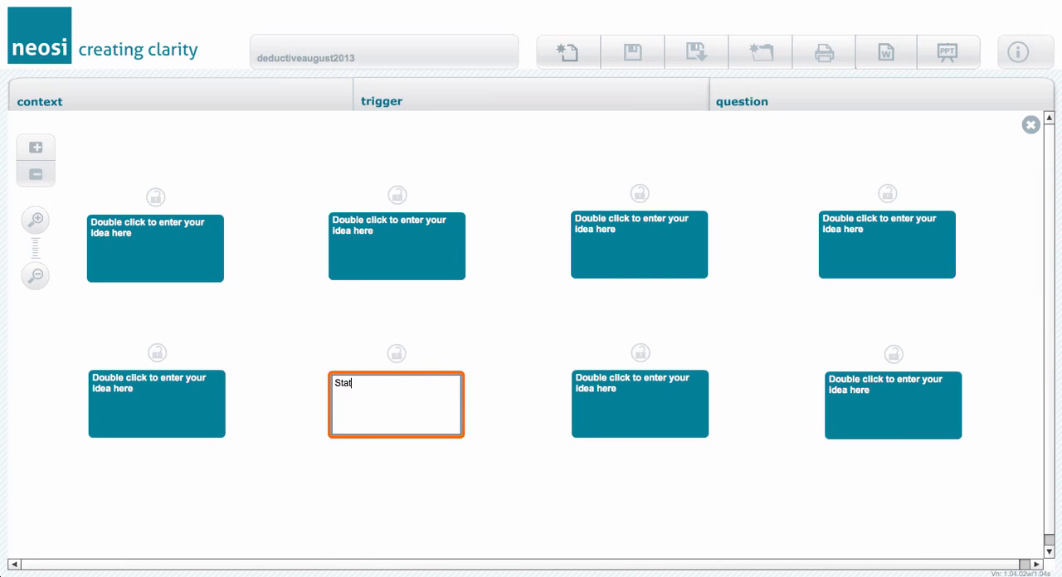
{"action": "type", "text": "ement"}
{"action": "left_click", "coordinate": [364, 447]}
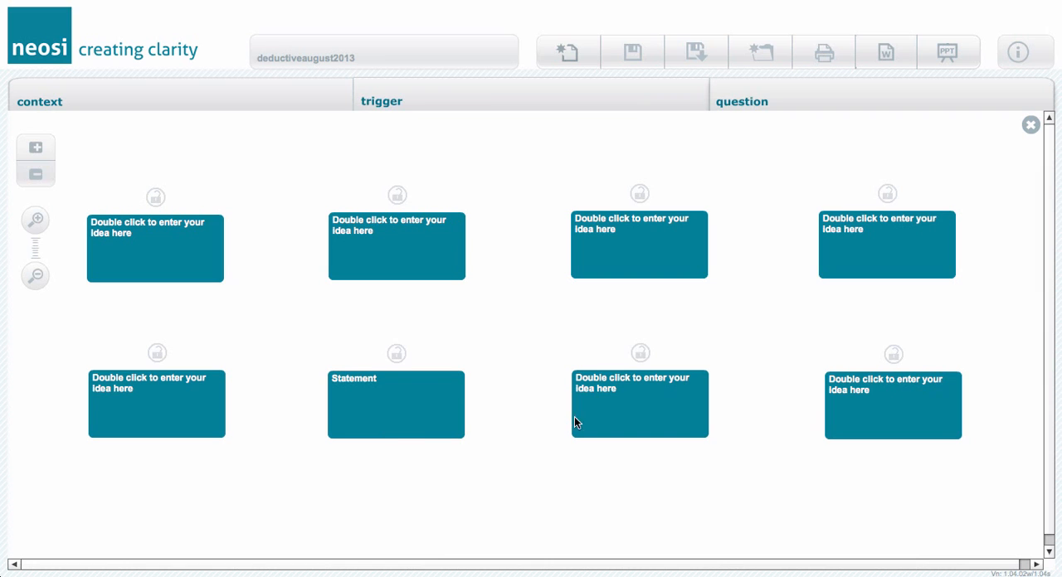
Replace the placeholder text of the third idea box in the lower row with "Comment on that statement".
{"action": "left_click", "coordinate": [609, 418]}
{"action": "double_click", "coordinate": [609, 416]}
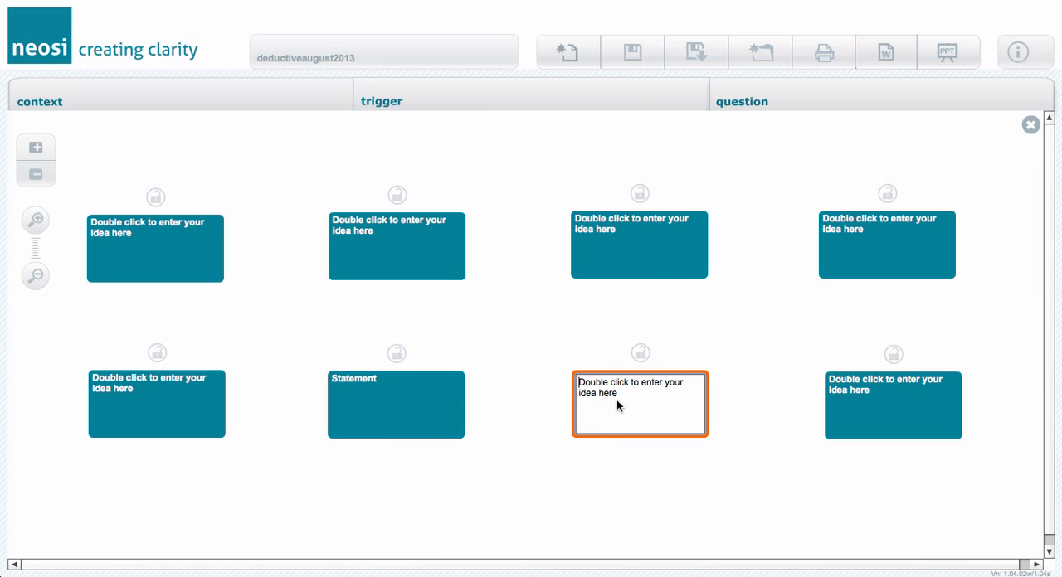
{"action": "left_click_drag", "start_coordinate": [616, 400], "coordinate": [568, 388]}
{"action": "type", "text": "Comment on that st"}
{"action": "type", "text": "atemen"}
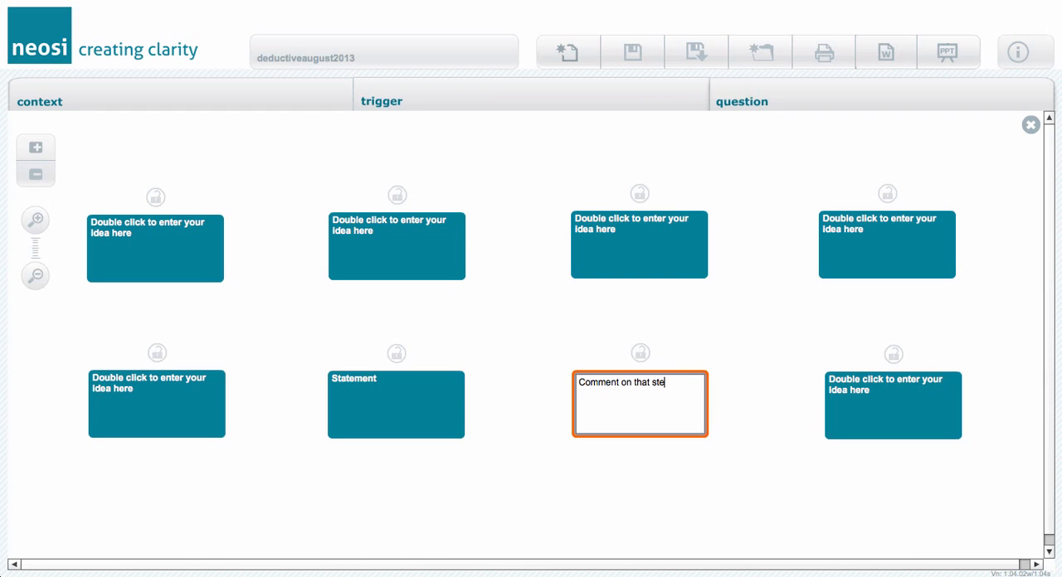
{"action": "type", "text": "t"}
{"action": "left_click", "coordinate": [656, 455]}
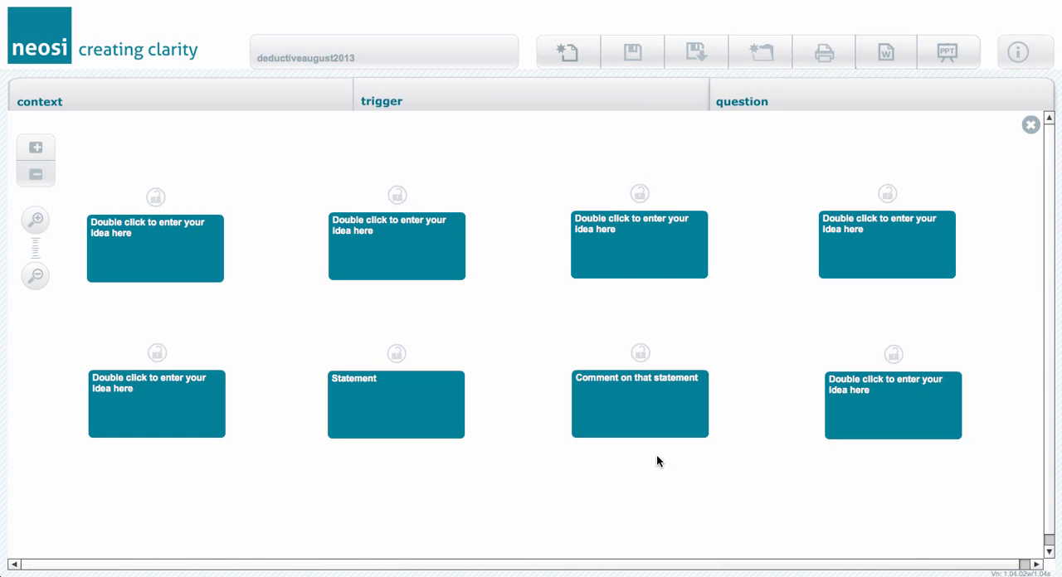
Chain the Statement box to Comment on that statement, and join both to the last box in the lower row.
{"action": "left_click_drag", "start_coordinate": [442, 417], "coordinate": [557, 419]}
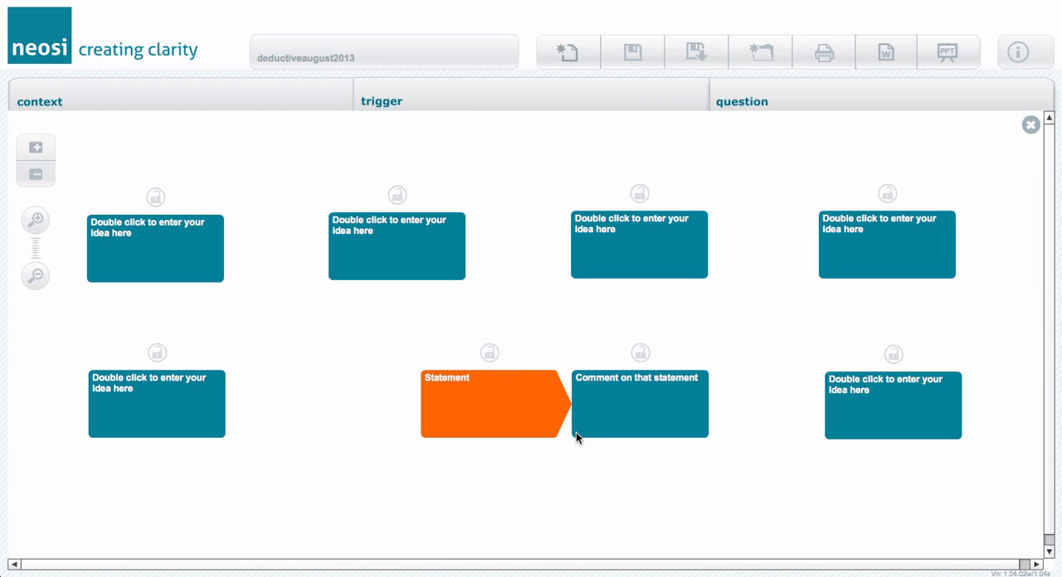
{"action": "left_click", "coordinate": [633, 415]}
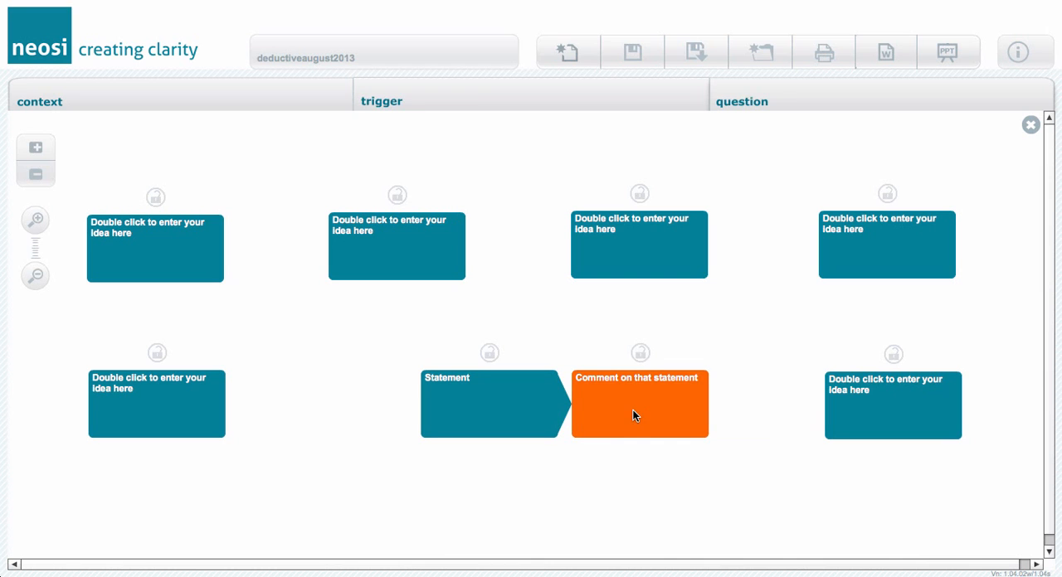
{"action": "left_click_drag", "start_coordinate": [633, 411], "coordinate": [749, 410]}
Replace the placeholder text of the last box in the chain with "Therefore, .....".
{"action": "left_click", "coordinate": [866, 397]}
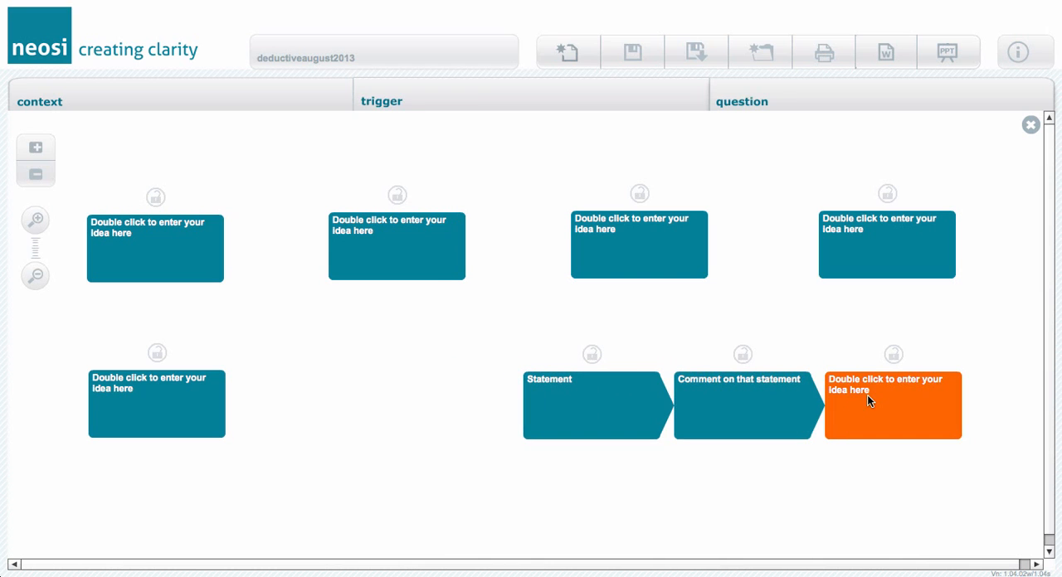
{"action": "double_click", "coordinate": [867, 395]}
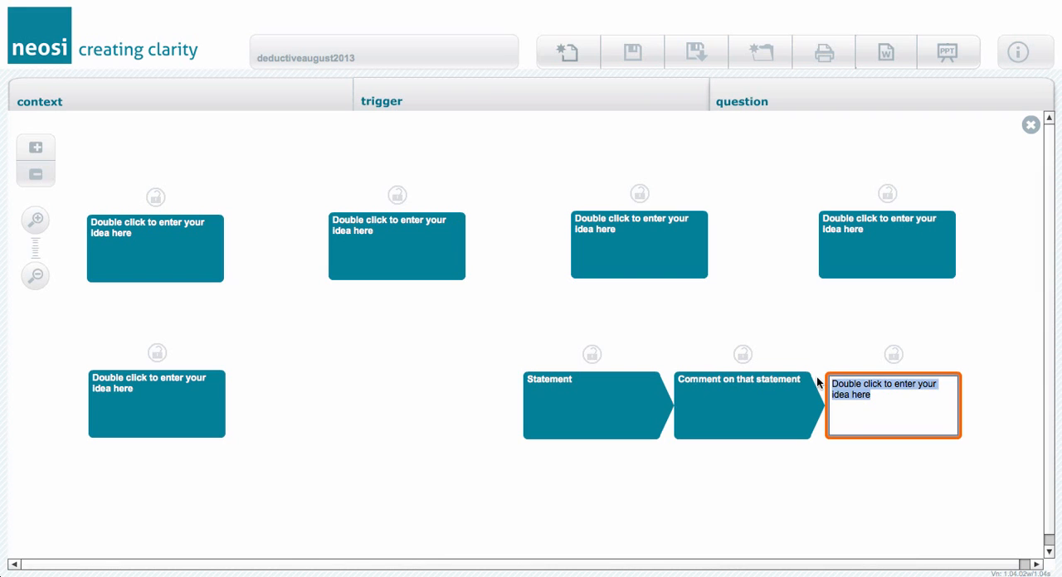
{"action": "type", "text": "Therefore,"}
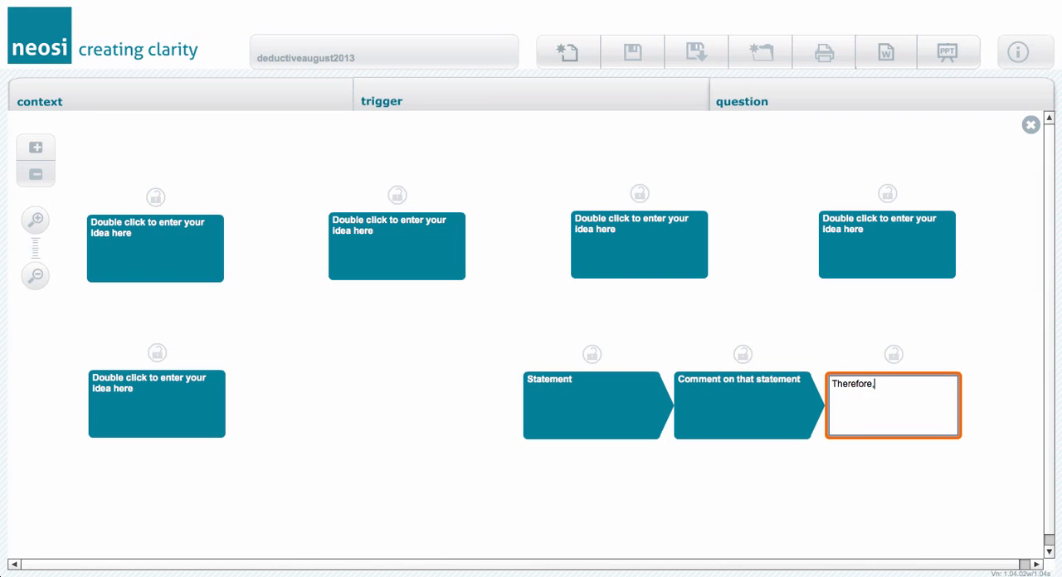
{"action": "type", "text": " ....."}
{"action": "left_click", "coordinate": [850, 463]}
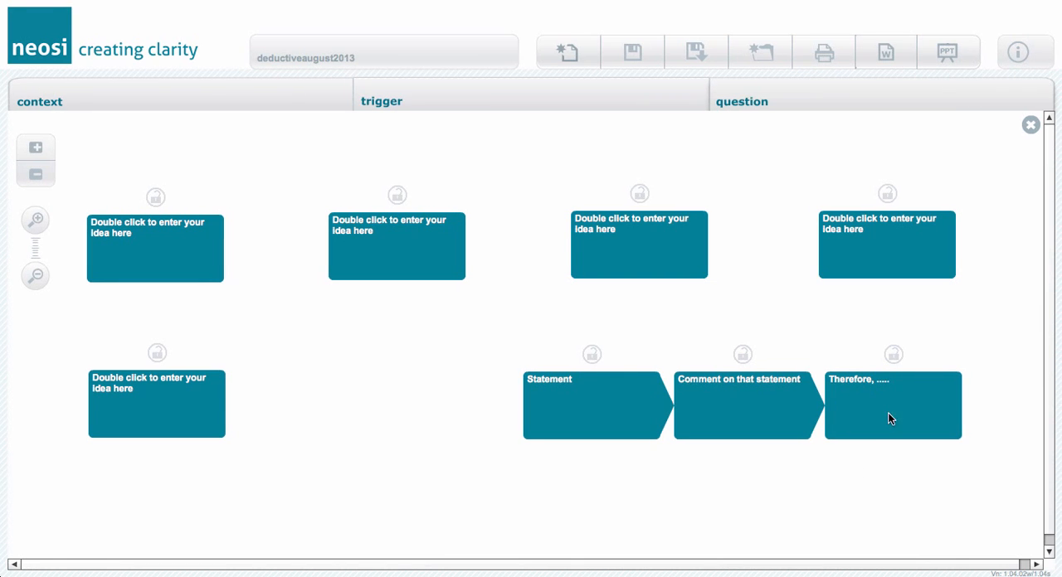
Attach the three-box chain beneath the third idea box in the upper row and label that box "Big idea".
{"action": "left_click_drag", "start_coordinate": [901, 415], "coordinate": [646, 317]}
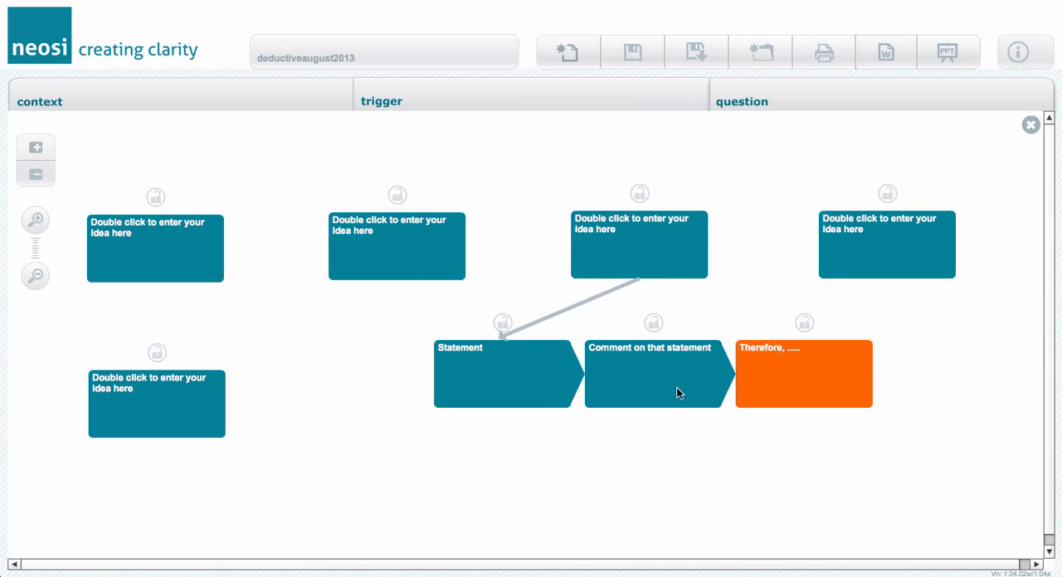
{"action": "left_click", "coordinate": [635, 251]}
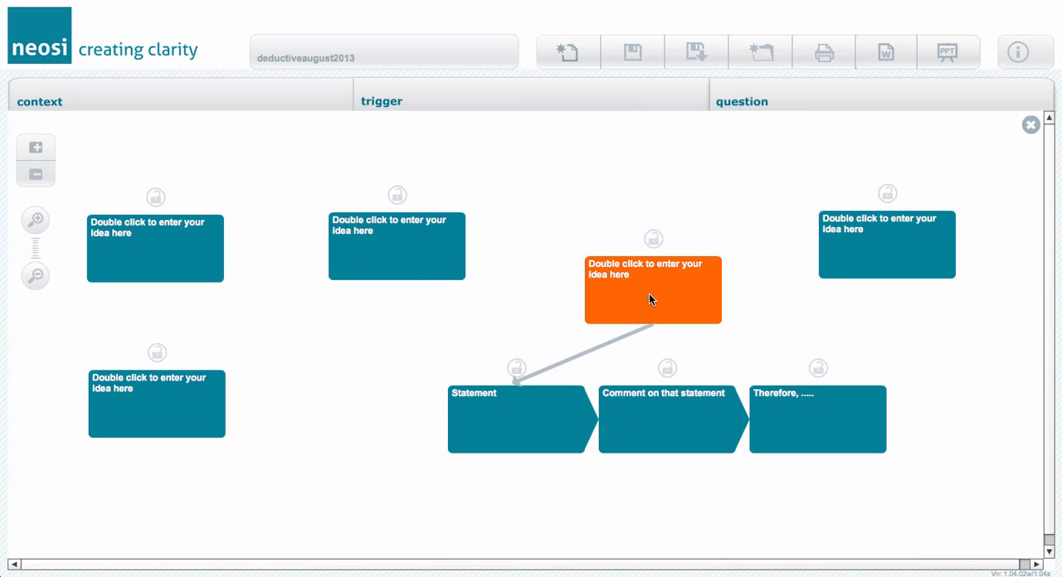
{"action": "double_click", "coordinate": [642, 285]}
{"action": "left_click_drag", "start_coordinate": [645, 294], "coordinate": [576, 259]}
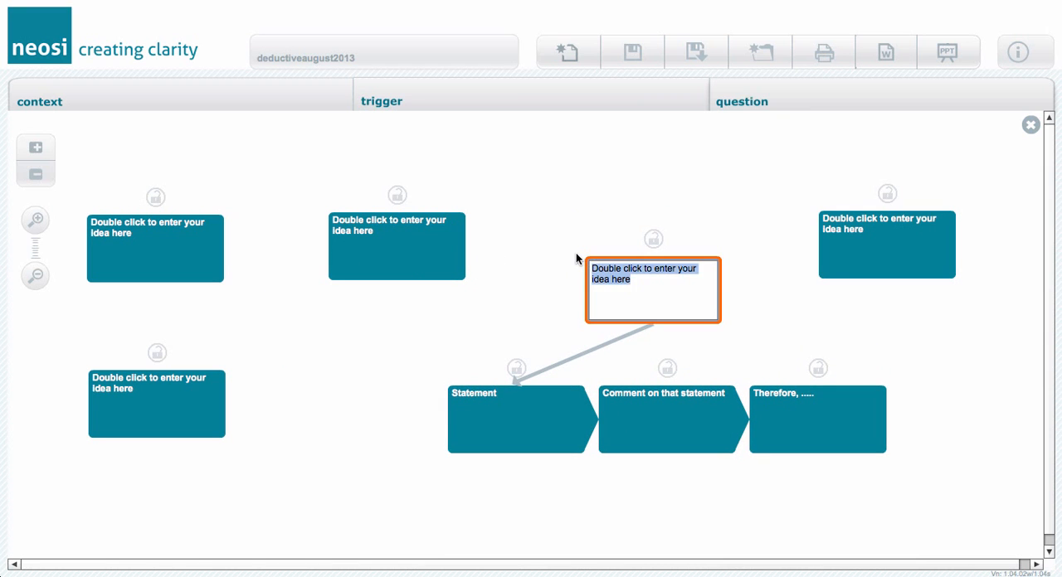
{"action": "type", "text": "Big idea"}
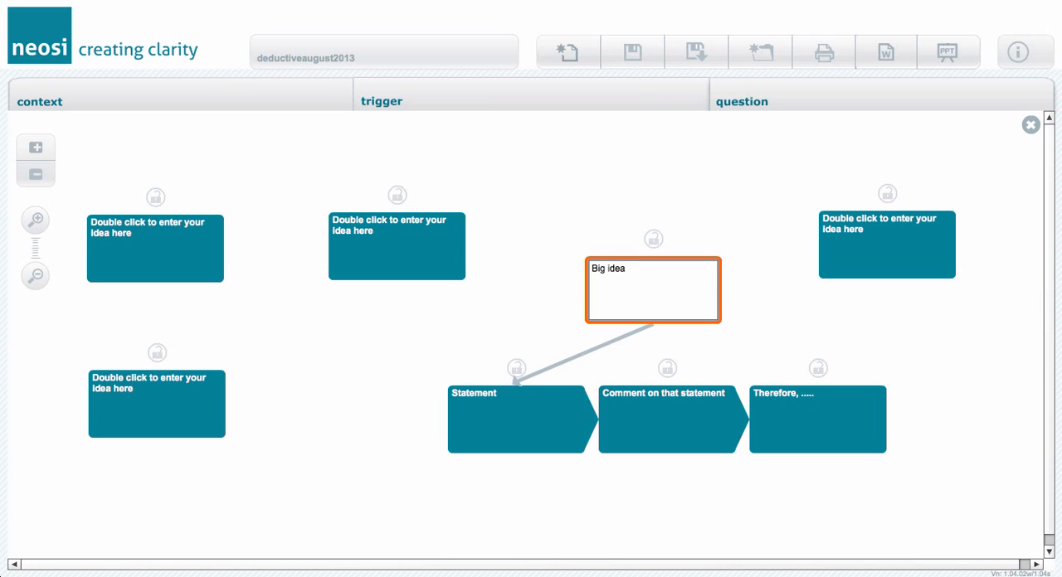
{"action": "left_click", "coordinate": [525, 292]}
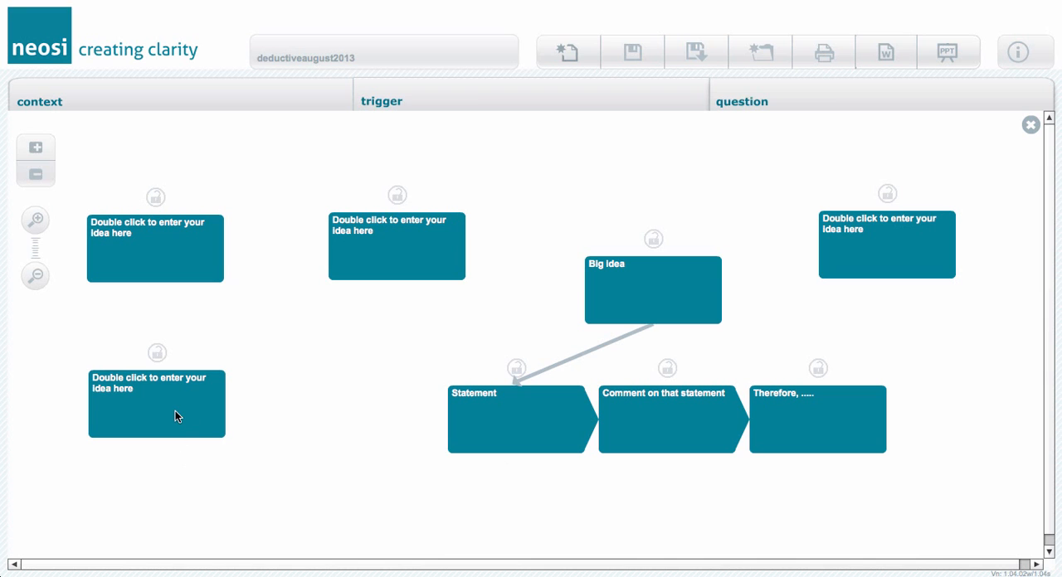
Try to place a blank fourth idea ahead of Statement in the chain, then move it back out.
{"action": "left_click_drag", "start_coordinate": [176, 410], "coordinate": [396, 425]}
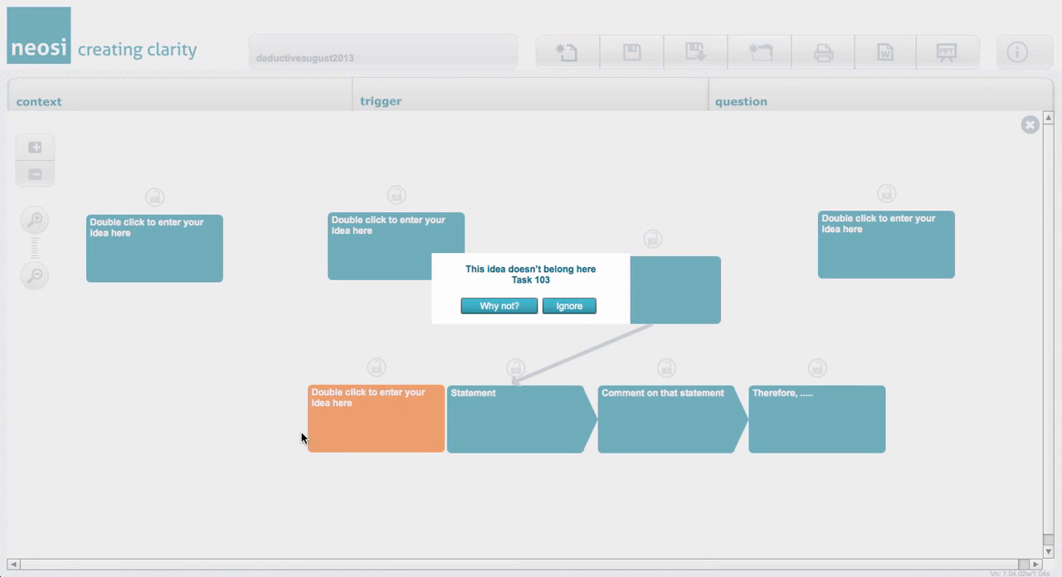
{"action": "left_click", "coordinate": [578, 307]}
{"action": "left_click_drag", "start_coordinate": [359, 436], "coordinate": [287, 434]}
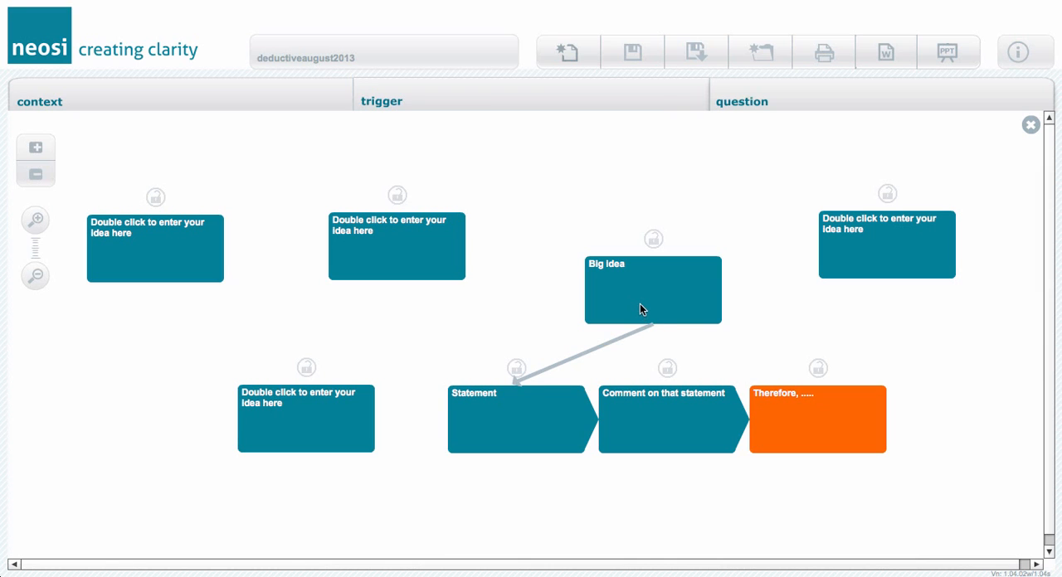
Move the Big idea structure up and attach two blank ideas beneath Statement and two beneath Comment on that statement.
{"action": "left_click_drag", "start_coordinate": [640, 309], "coordinate": [632, 245]}
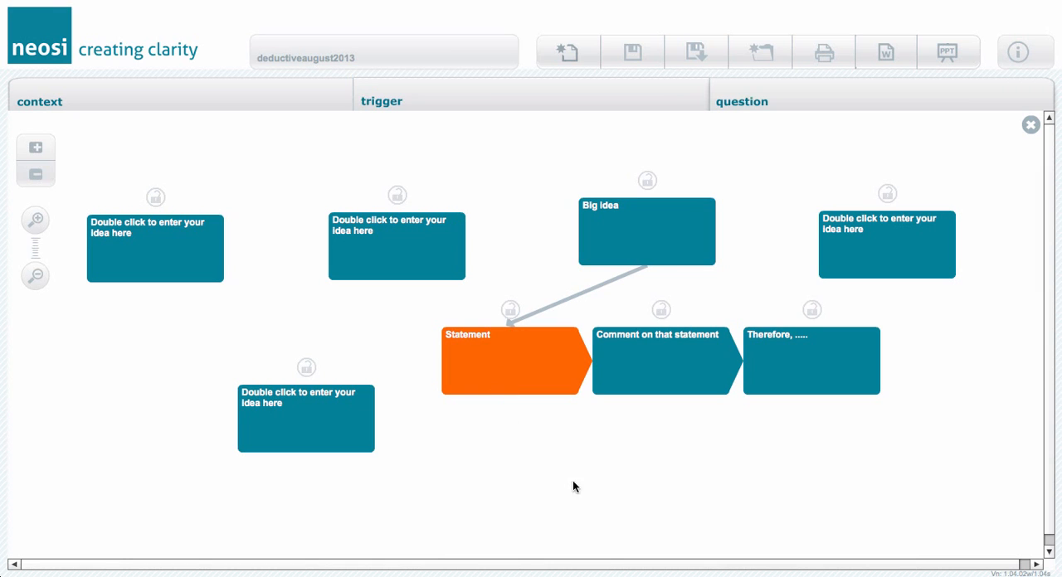
{"action": "left_click", "coordinate": [308, 420]}
{"action": "left_click_drag", "start_coordinate": [308, 420], "coordinate": [507, 424]}
{"action": "left_click_drag", "start_coordinate": [369, 267], "coordinate": [403, 510]}
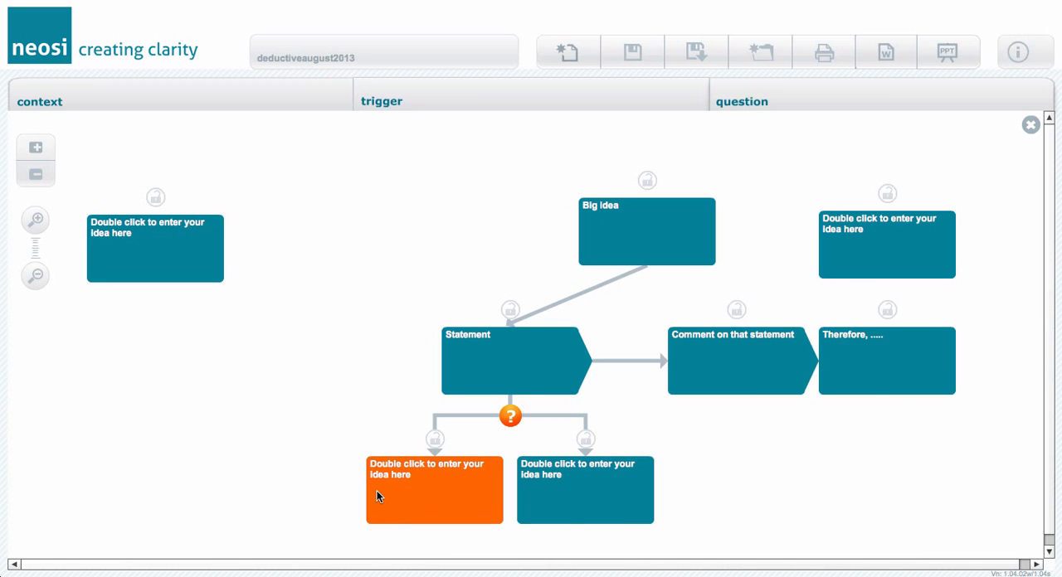
{"action": "left_click_drag", "start_coordinate": [161, 257], "coordinate": [733, 431]}
{"action": "left_click_drag", "start_coordinate": [860, 232], "coordinate": [784, 481]}
Attach two new blank ideas beneath the Therefore box and shift the whole structure so every box fits on the canvas.
{"action": "left_click", "coordinate": [36, 148]}
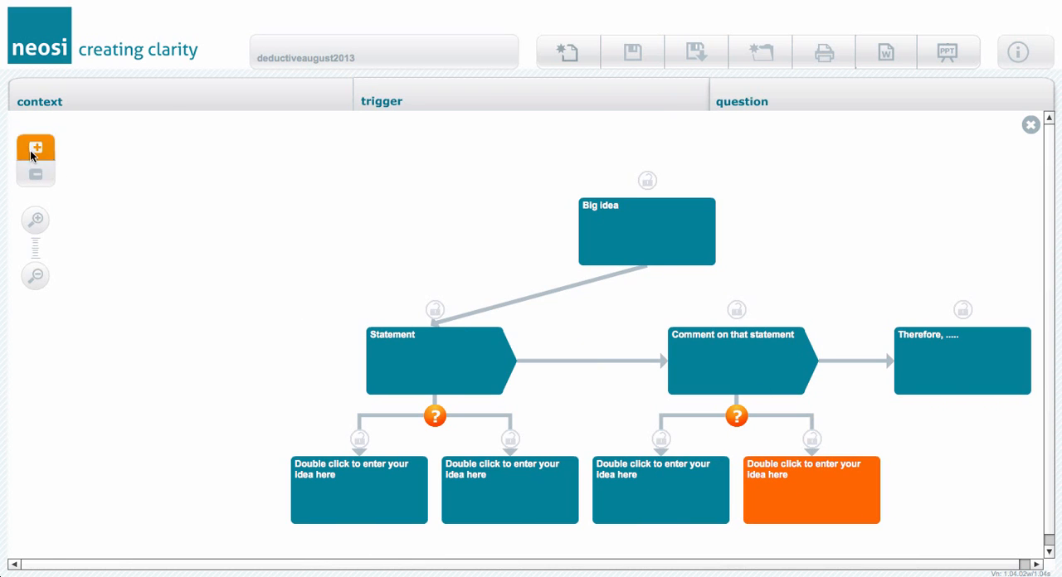
{"action": "left_click_drag", "start_coordinate": [123, 160], "coordinate": [936, 421]}
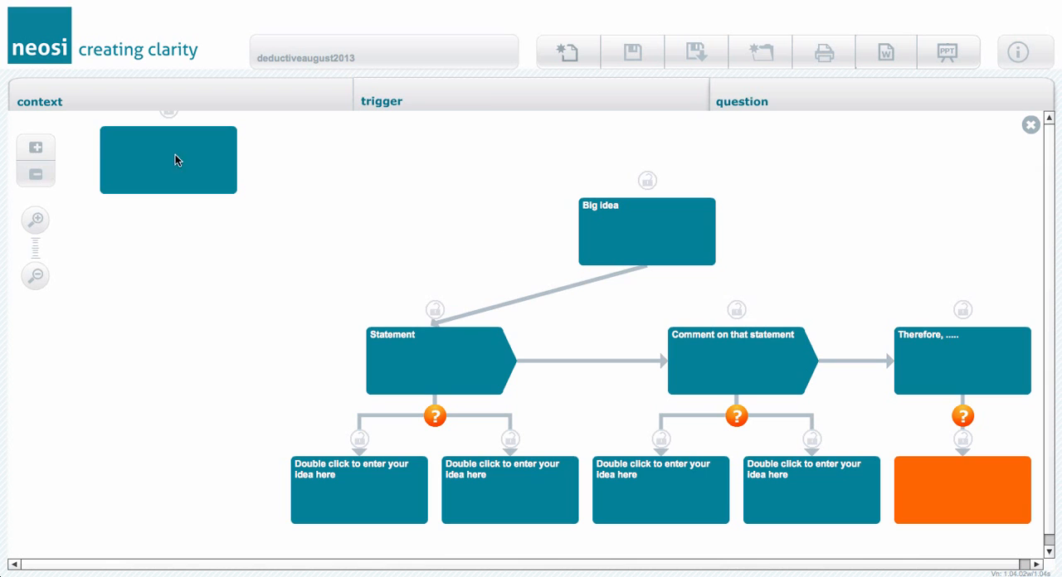
{"action": "left_click_drag", "start_coordinate": [176, 159], "coordinate": [899, 477]}
{"action": "left_click", "coordinate": [647, 236]}
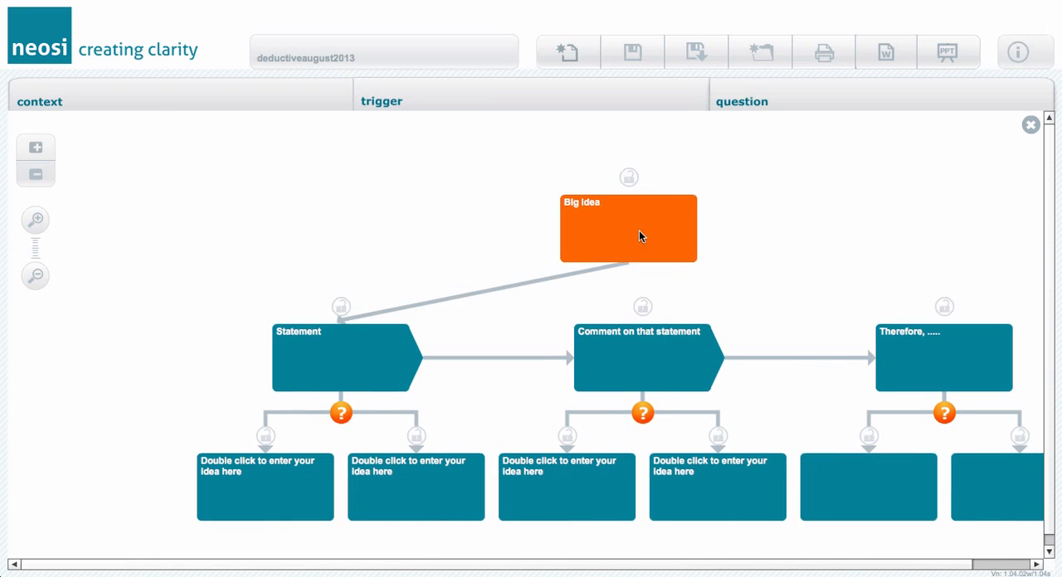
Examine the six supporting idea boxes beneath the deductive chain, one after another.
{"action": "left_click", "coordinate": [792, 478]}
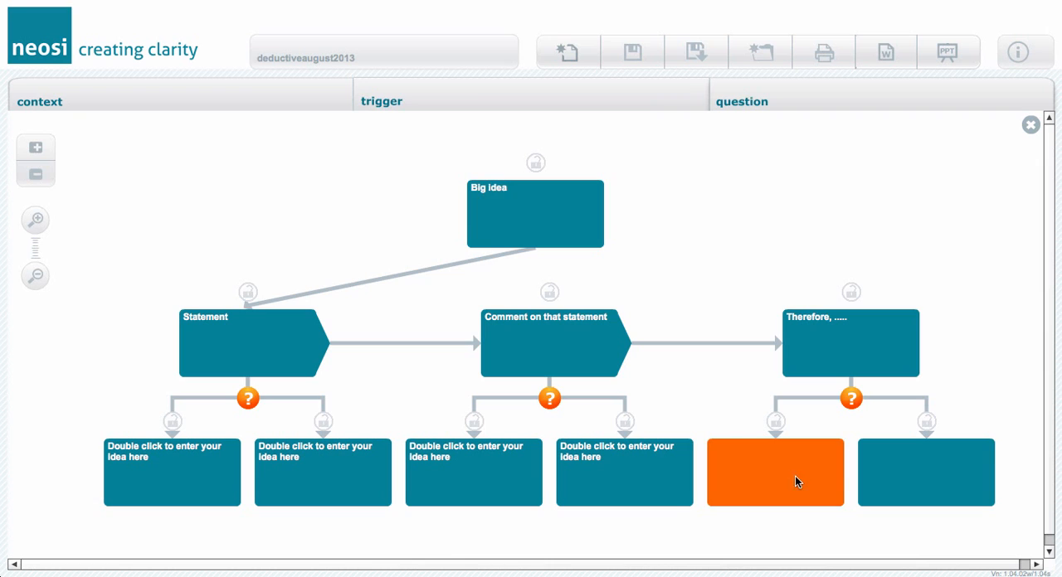
{"action": "left_click", "coordinate": [921, 475]}
{"action": "left_click", "coordinate": [765, 471]}
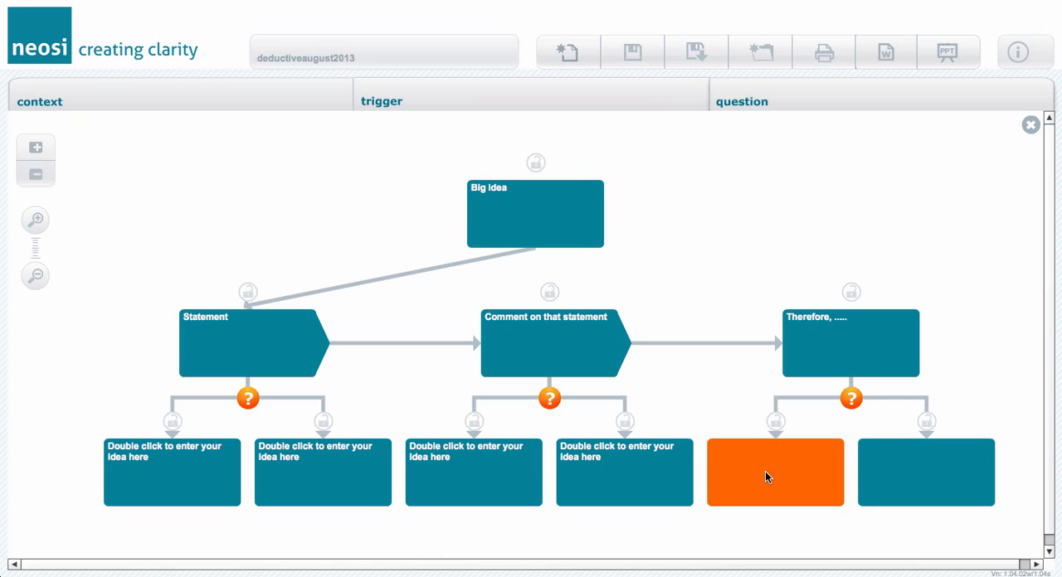
{"action": "left_click", "coordinate": [925, 479]}
{"action": "left_click", "coordinate": [614, 476]}
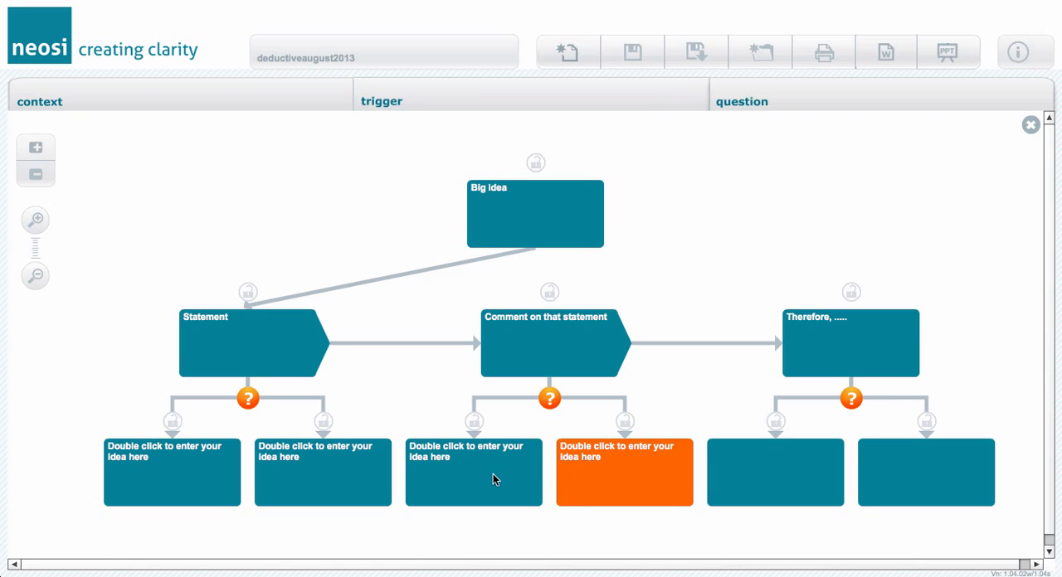
{"action": "left_click", "coordinate": [493, 474]}
{"action": "left_click", "coordinate": [344, 472]}
{"action": "left_click", "coordinate": [209, 473]}
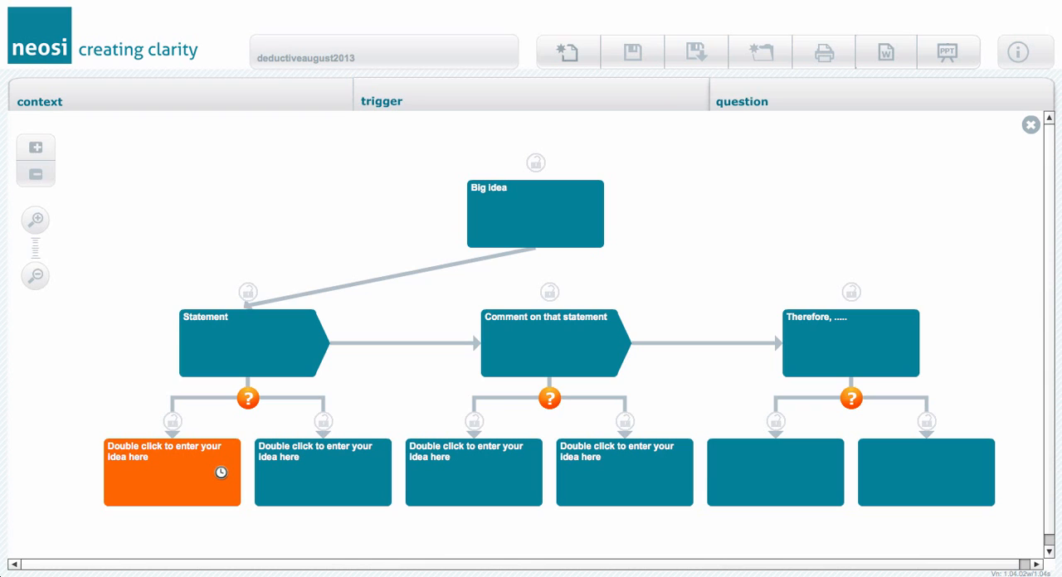
Examine how Statement, Comment on that statement and Therefore follow one another and support the Big idea.
{"action": "left_click", "coordinate": [267, 322]}
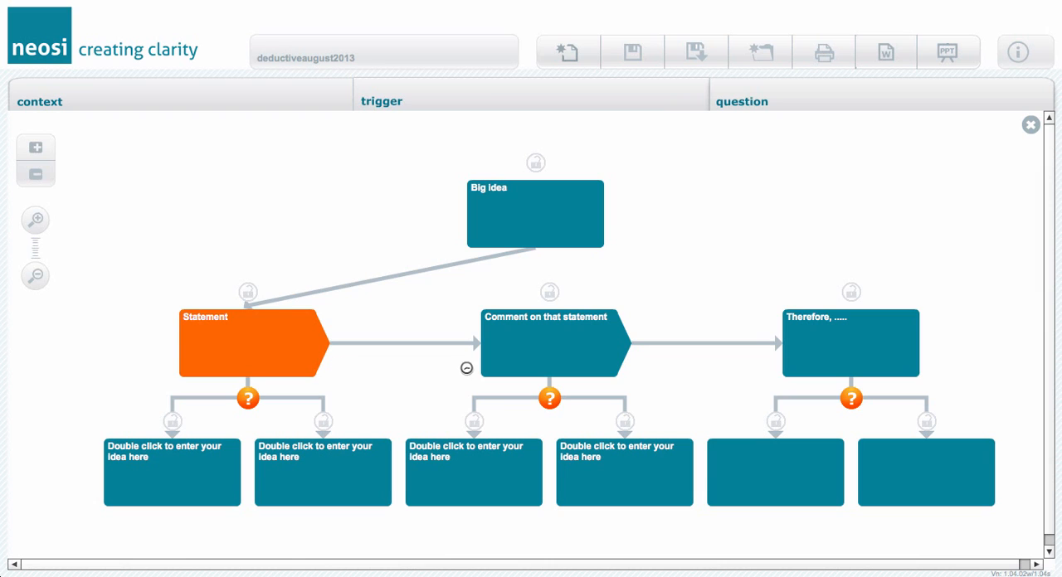
{"action": "left_click", "coordinate": [558, 362]}
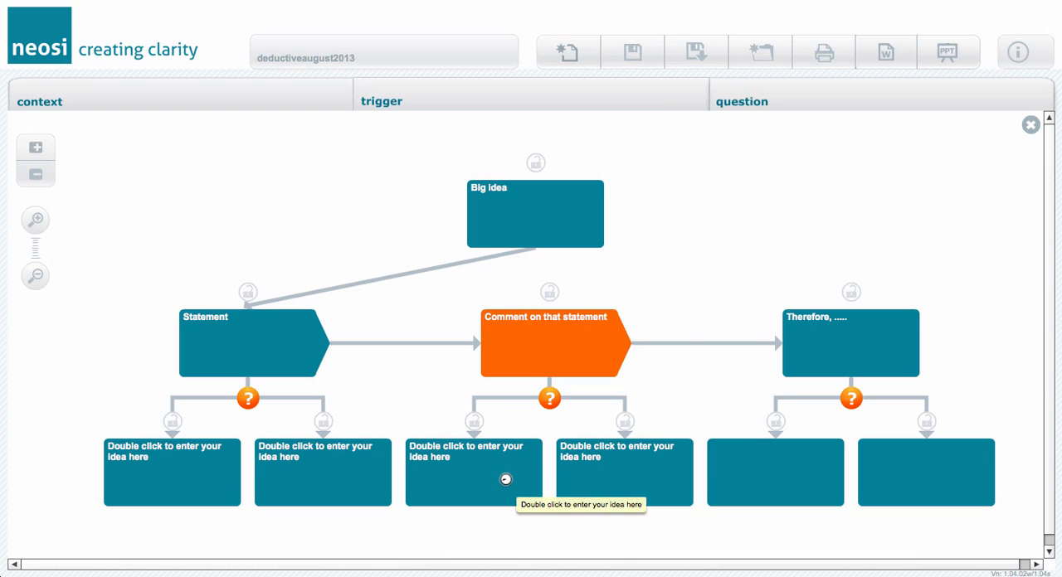
{"action": "left_click", "coordinate": [819, 356]}
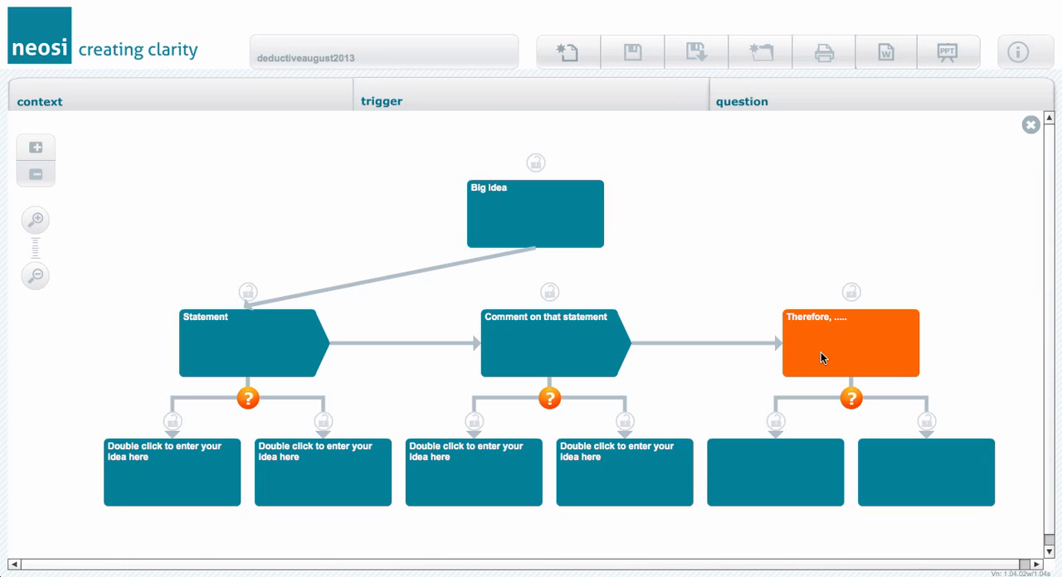
{"action": "left_click", "coordinate": [552, 351]}
{"action": "left_click", "coordinate": [270, 352]}
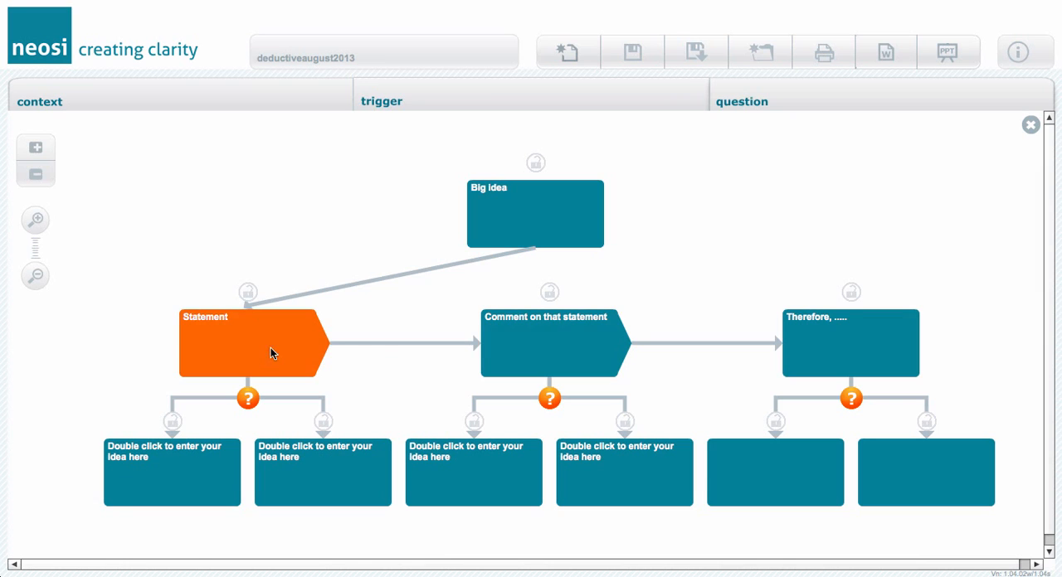
{"action": "left_click", "coordinate": [569, 348]}
{"action": "left_click", "coordinate": [823, 350]}
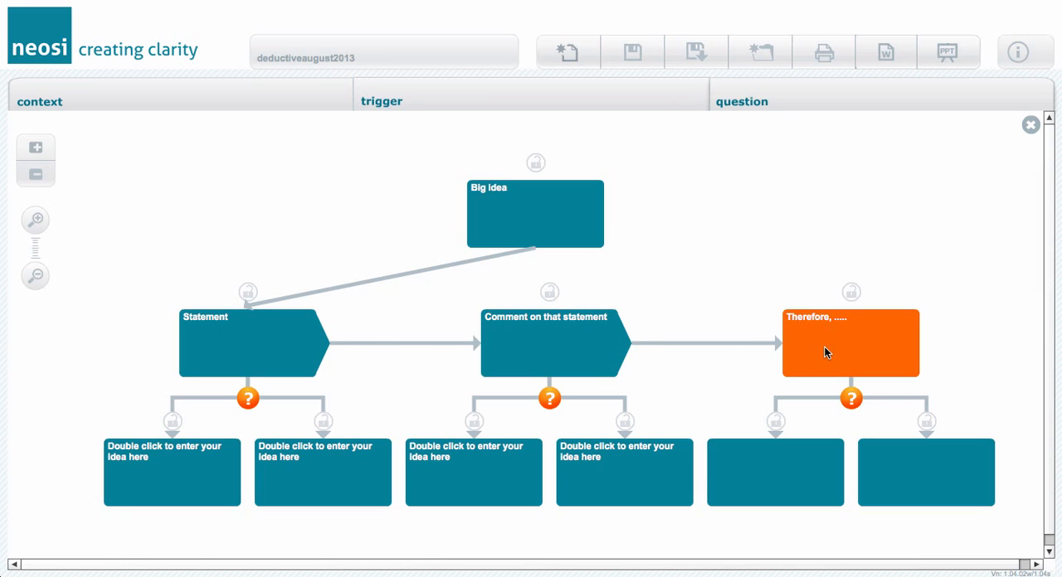
{"action": "left_click", "coordinate": [533, 224]}
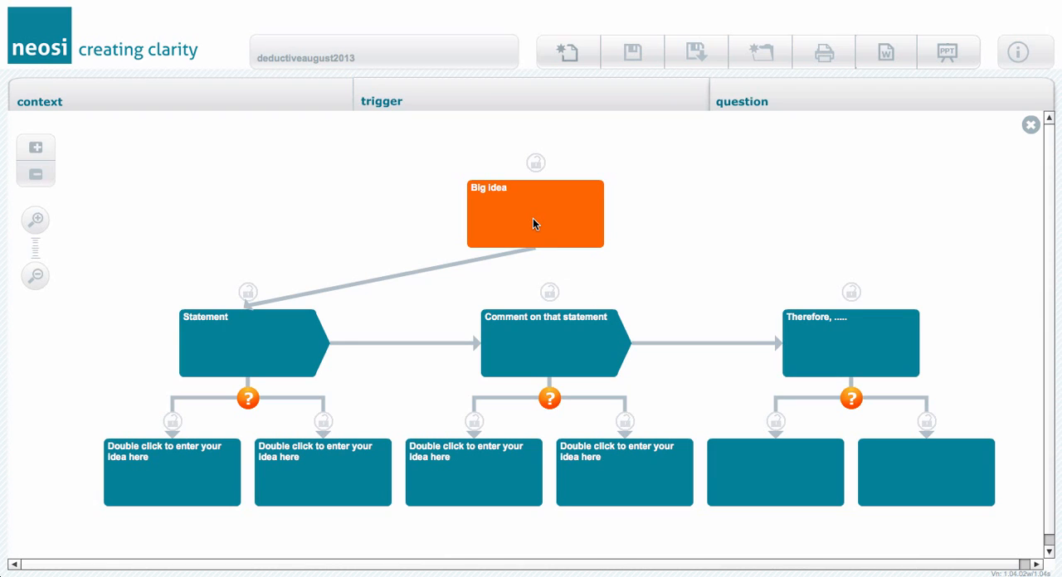